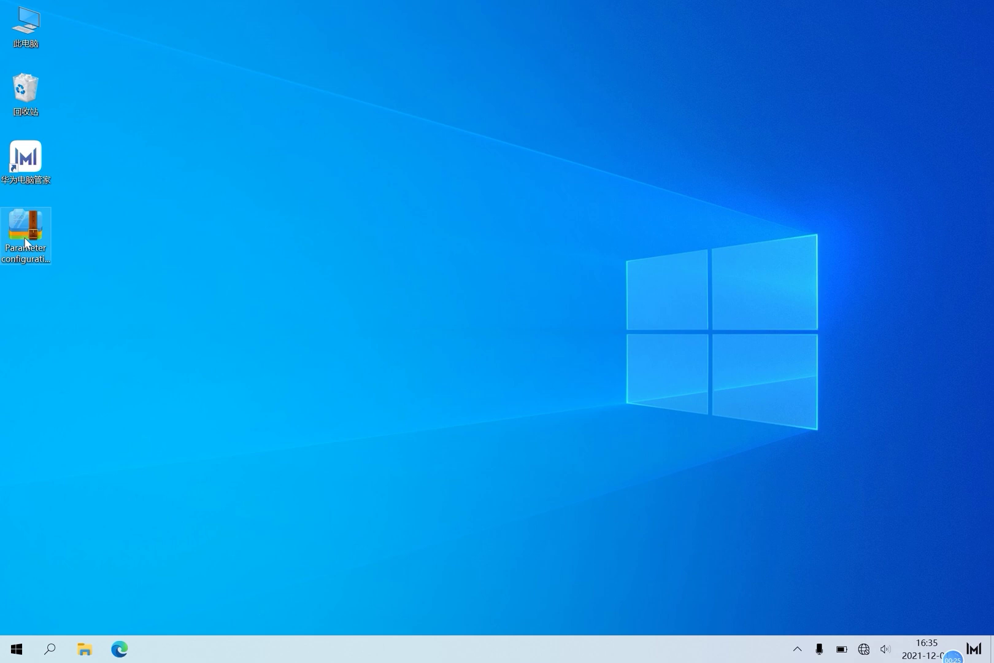
Extract the software archive to the desktop and open the Parameter configuration software_NEW folder
right_click(25, 242)
left_click(54, 275)
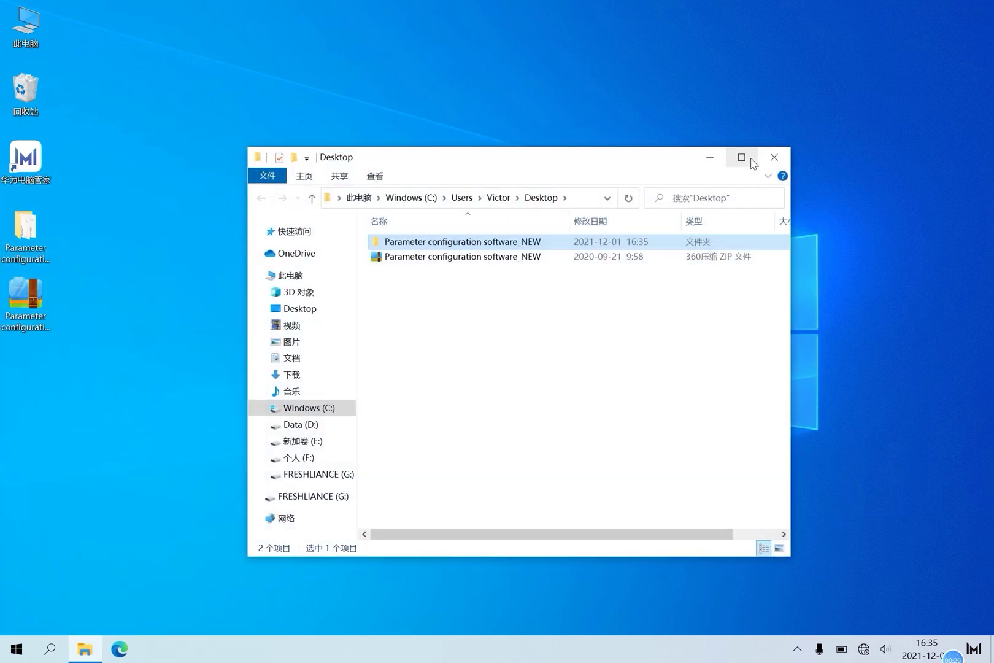
left_click(739, 159)
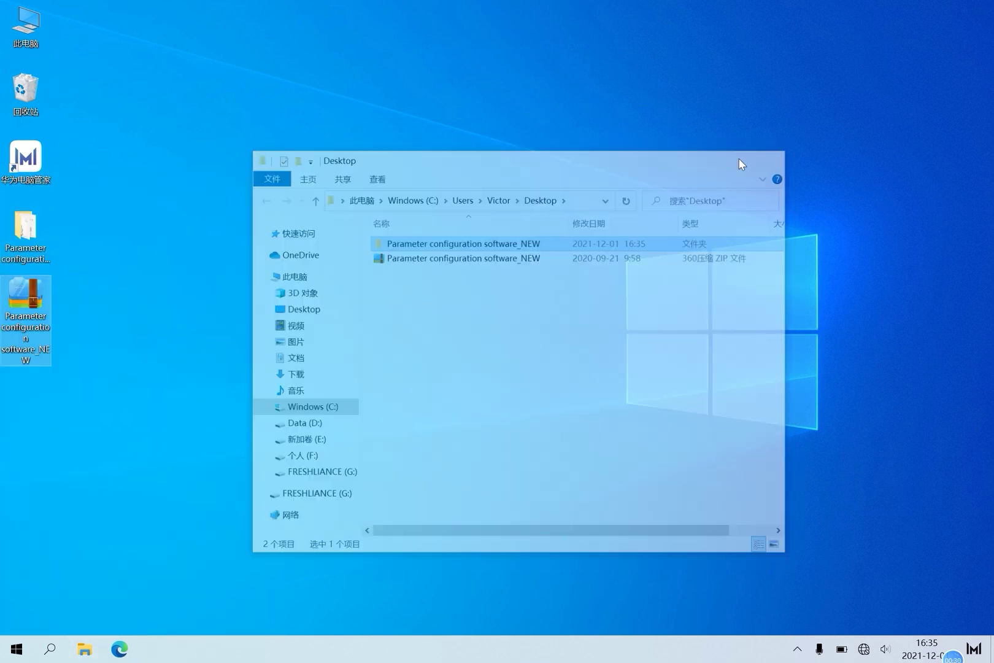
double_click(25, 232)
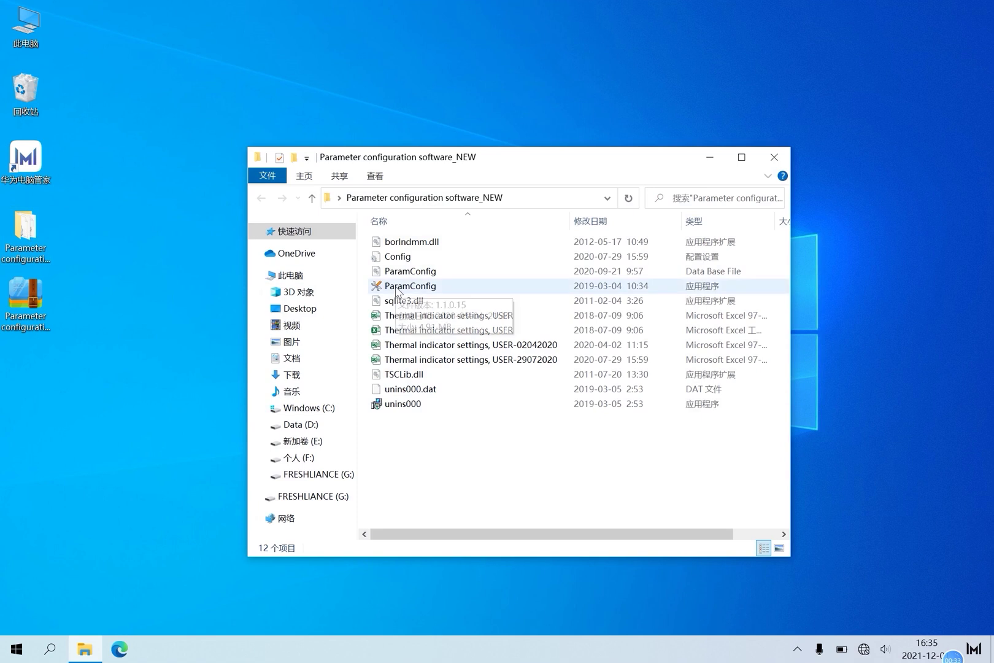
Launch ParamConfig and log in as the Administrator operator
double_click(397, 291)
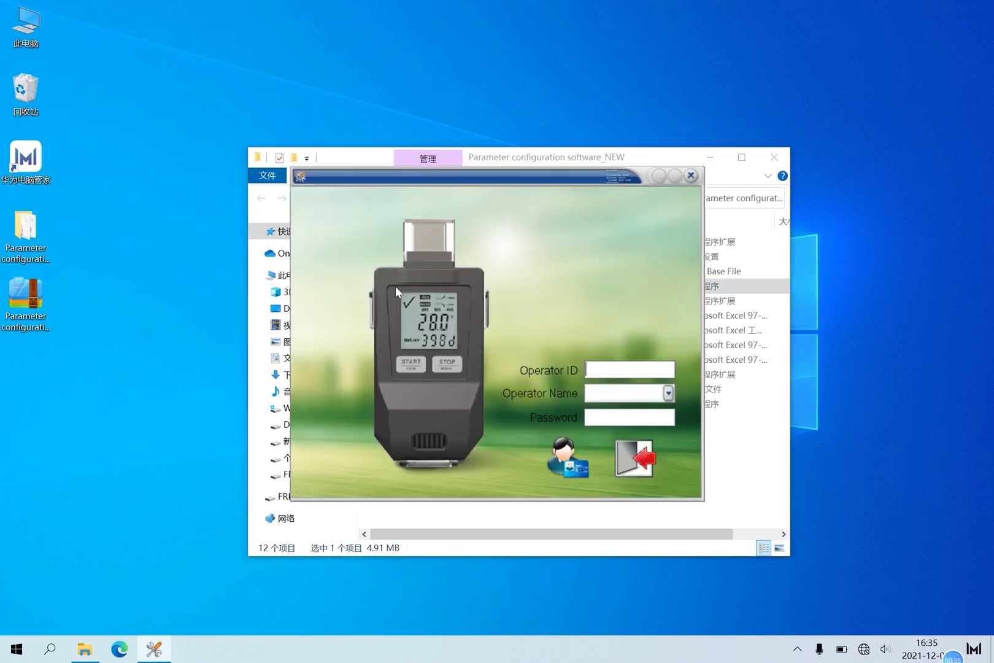
left_click(668, 393)
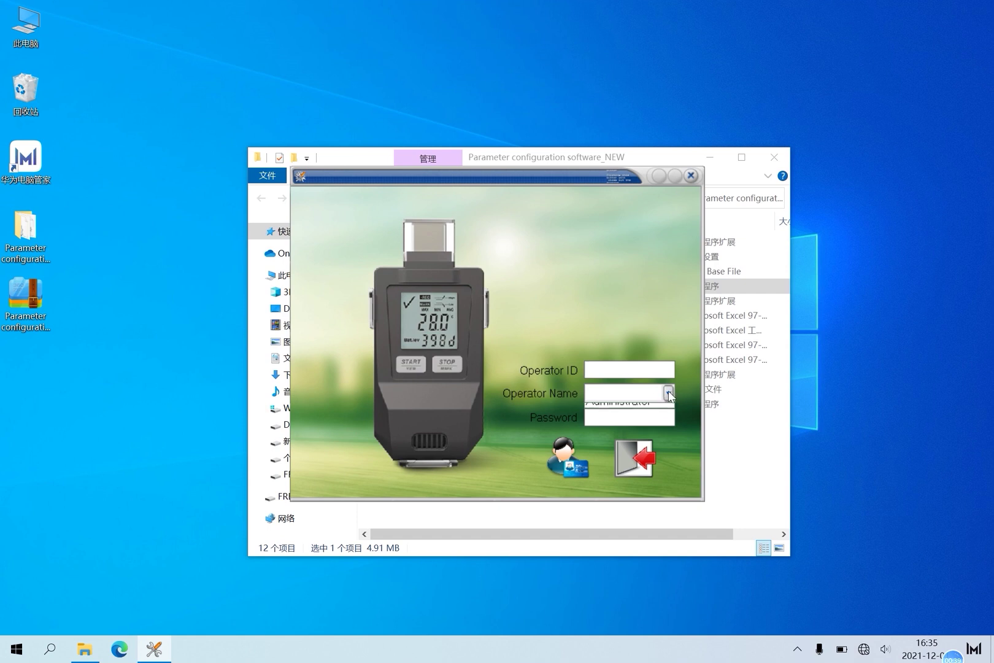
left_click(634, 410)
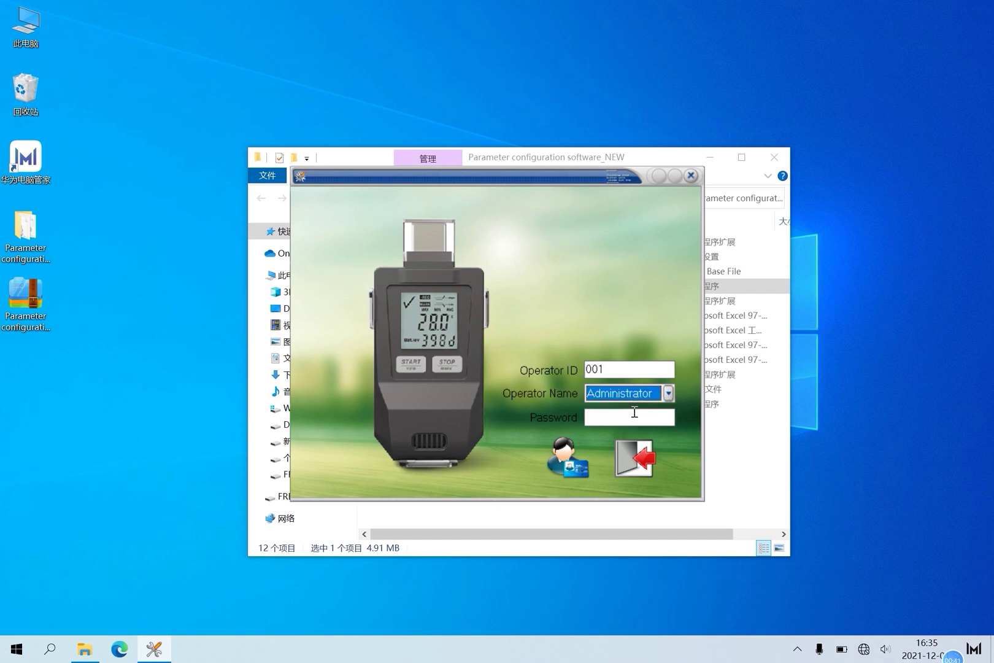
left_click(569, 461)
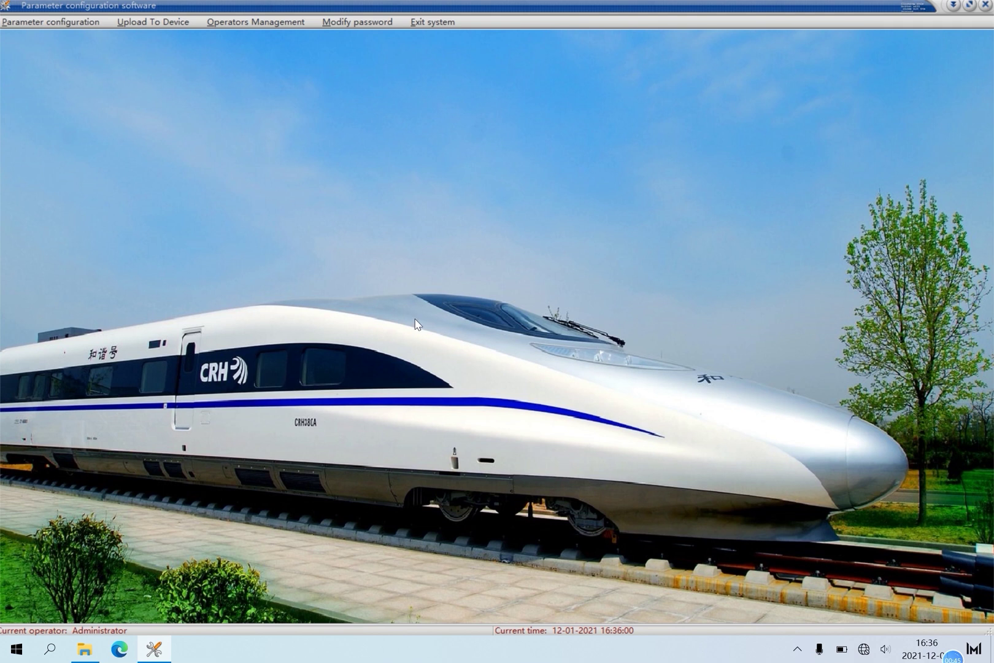
In Upload To Device, set maximum monitoring days to 90 and the reading interval to 5 minutes
left_click(152, 24)
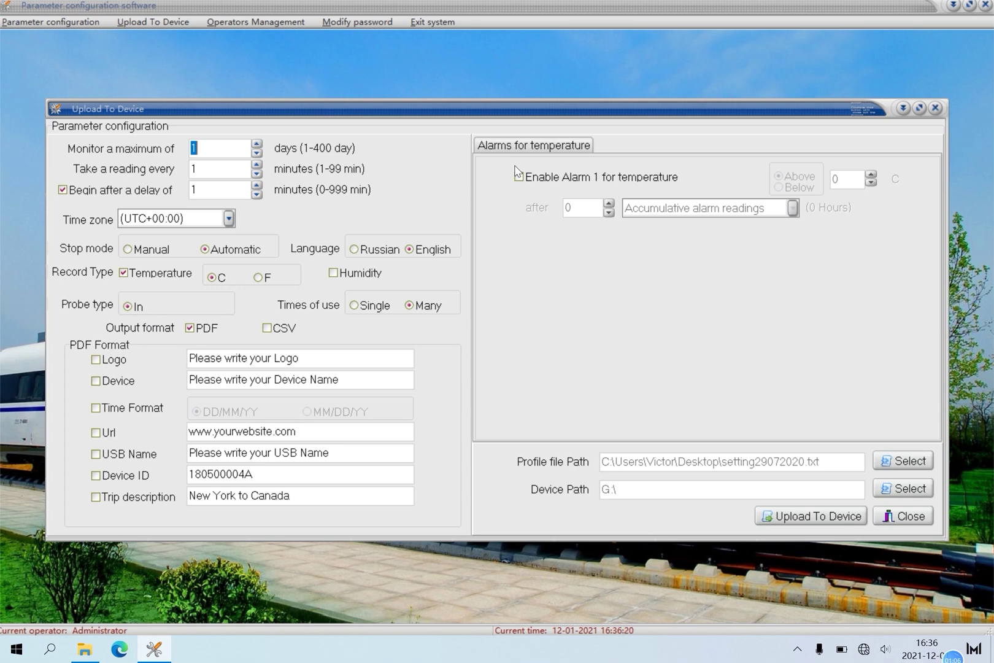
left_click(222, 150)
key("BackSpace")
type("90")
left_click(211, 166)
key("BackSpace")
type("5")
Set a 10-minute start delay and the (UTC+08:00) time zone
left_click(62, 190)
left_click(63, 190)
left_click(217, 190)
type("0")
left_click(228, 219)
left_click_drag(227, 285, 228, 309)
left_click(204, 305)
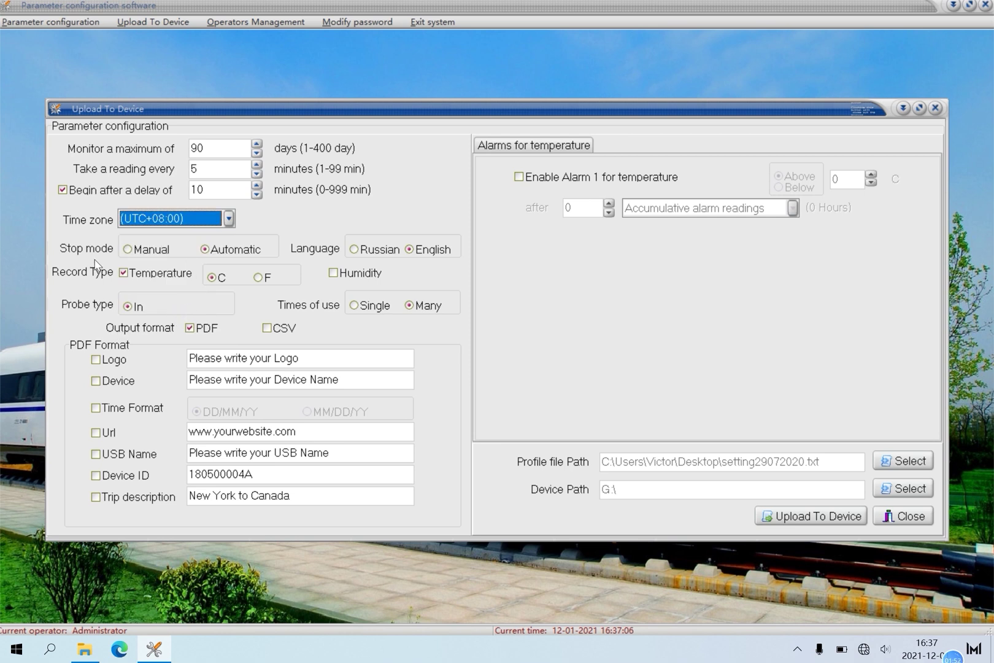
Set Stop mode to Manual, keep °C and multiple uses, enable Humidity, and add CSV output
left_click(129, 249)
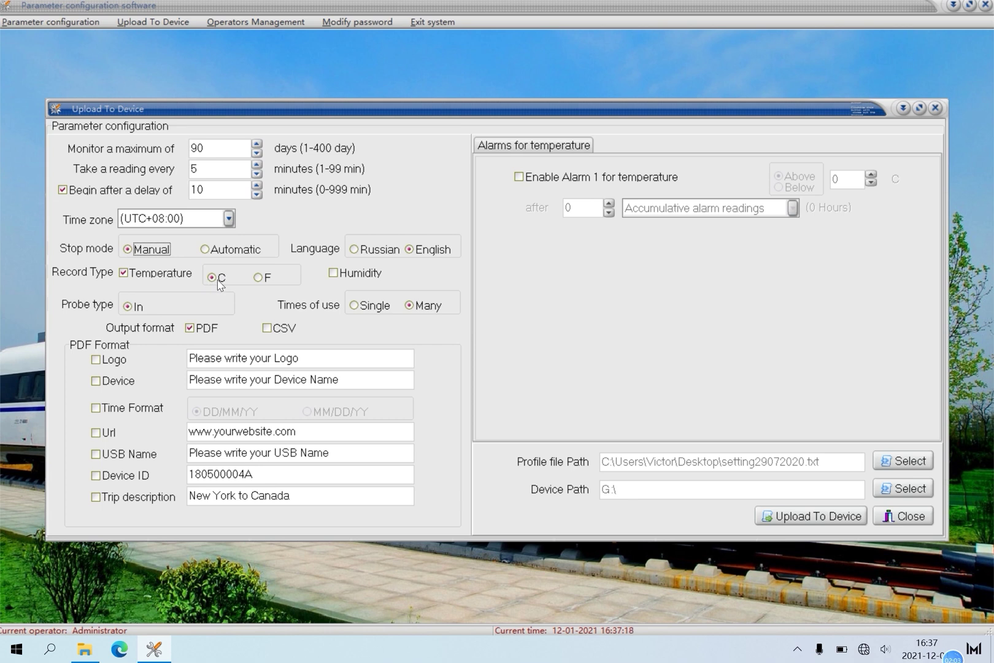
left_click(259, 278)
left_click(212, 278)
left_click(333, 273)
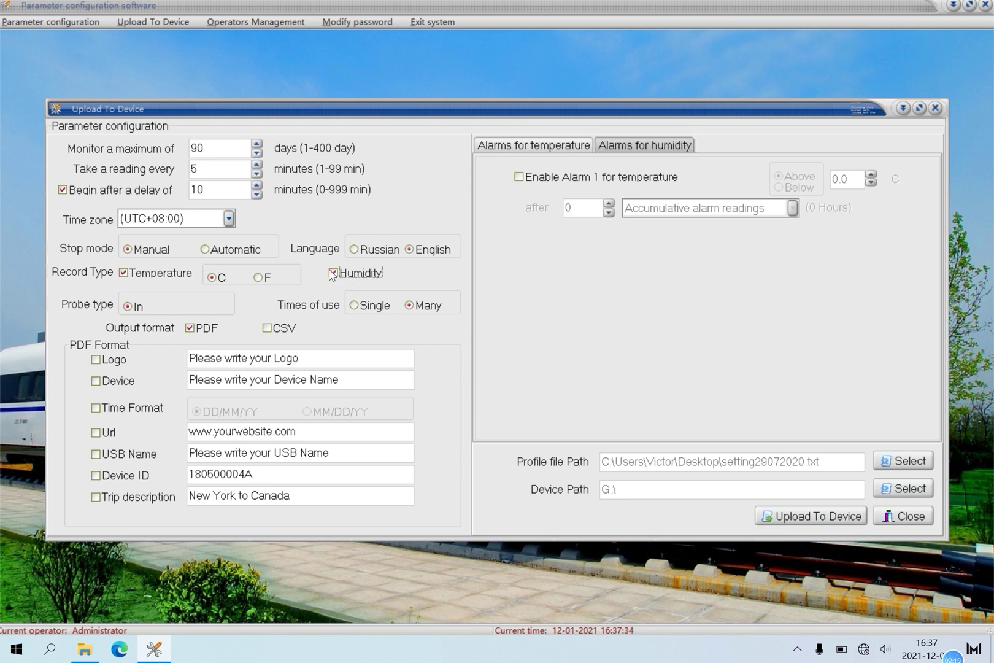
left_click(356, 306)
left_click(412, 306)
left_click(267, 329)
Enable the PDF Logo as FRESHLIANCE and the device name as TAGPLUS
left_click(97, 360)
key("Tab")
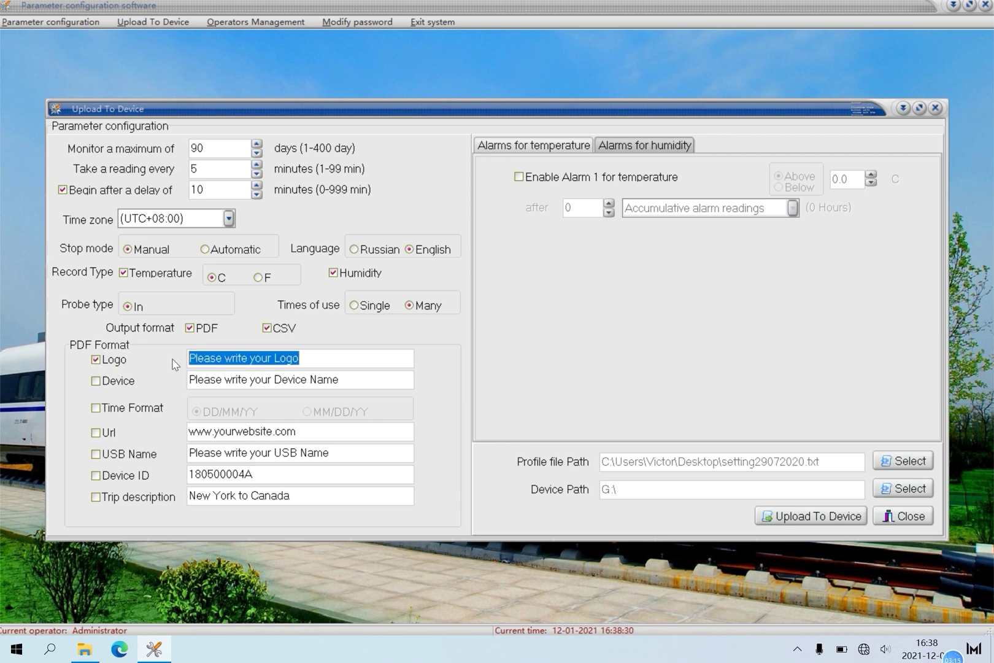
key("BackSpace")
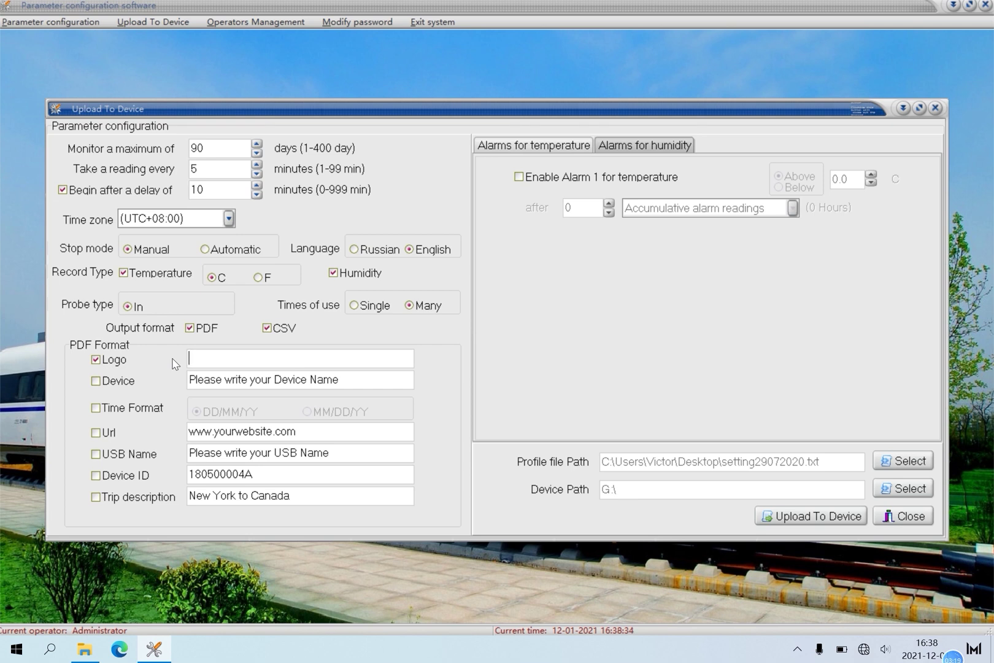
type("FRESHLIANCE")
left_click(96, 381)
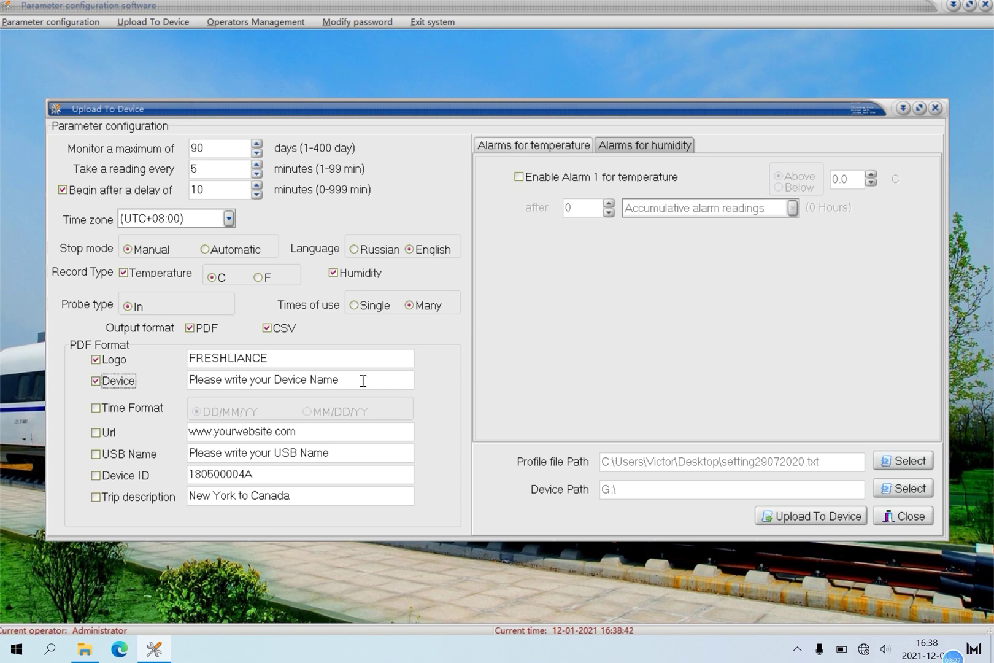
left_click_drag(363, 381, 182, 384)
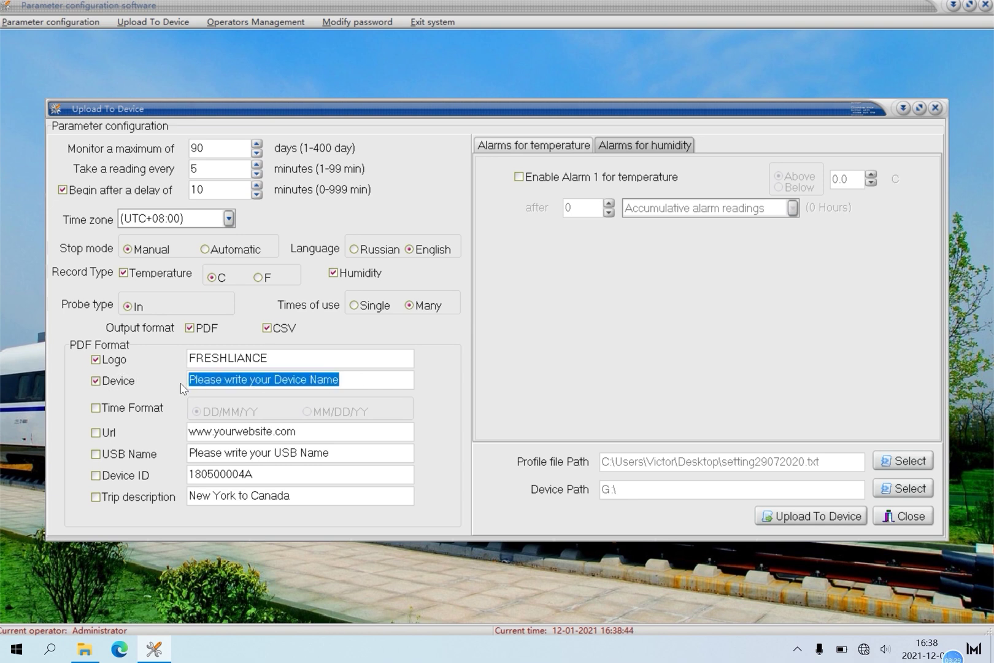
key("BackSpace")
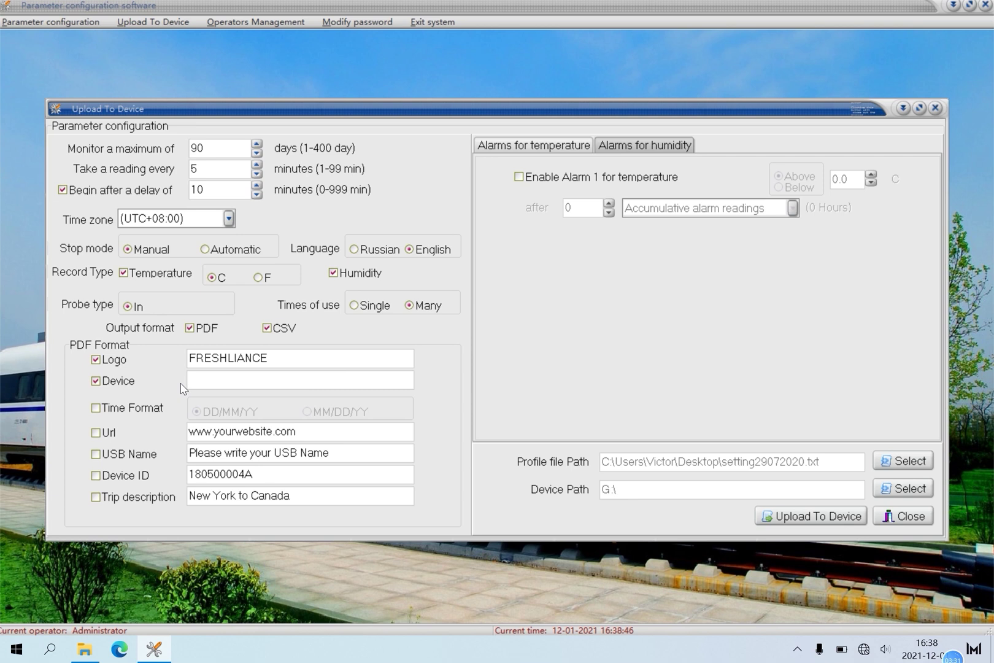
type("TAGPLUS")
left_click(101, 410)
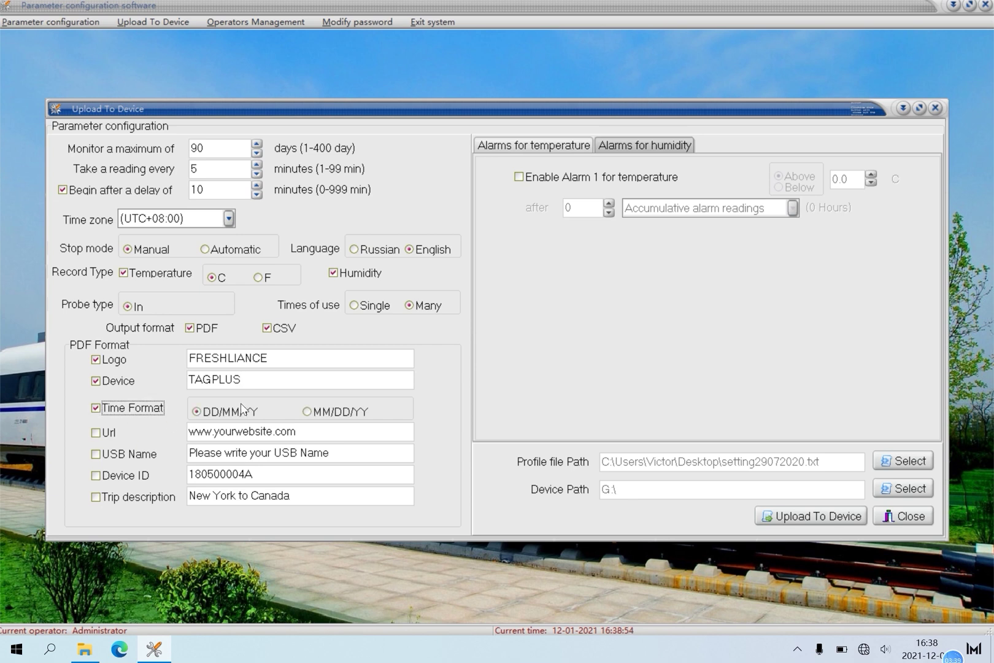
left_click(311, 413)
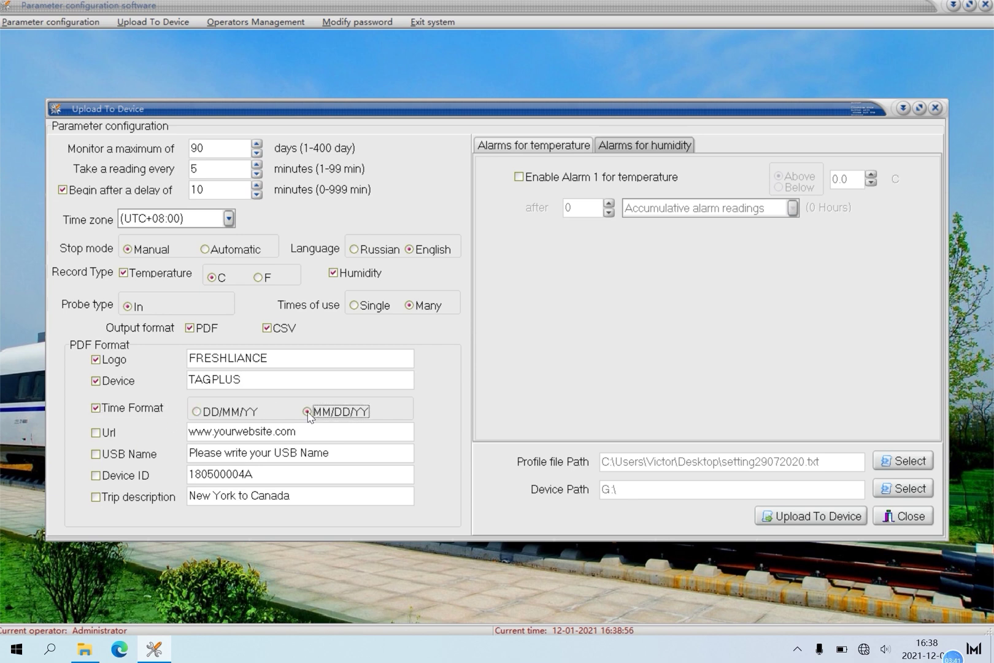
left_click(196, 411)
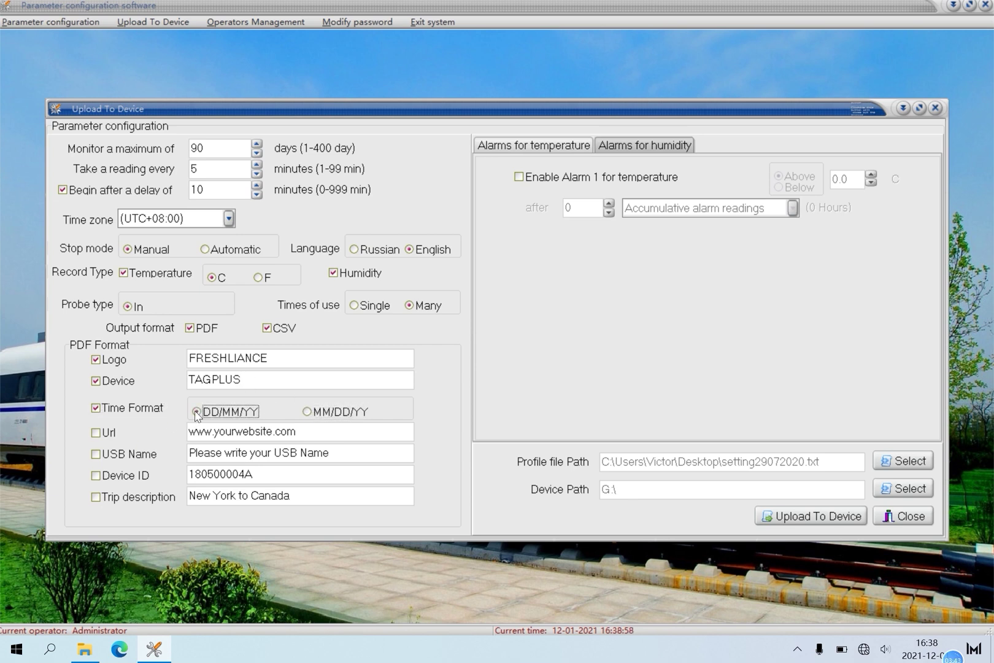
left_click(96, 432)
left_click_drag(297, 434, 162, 437)
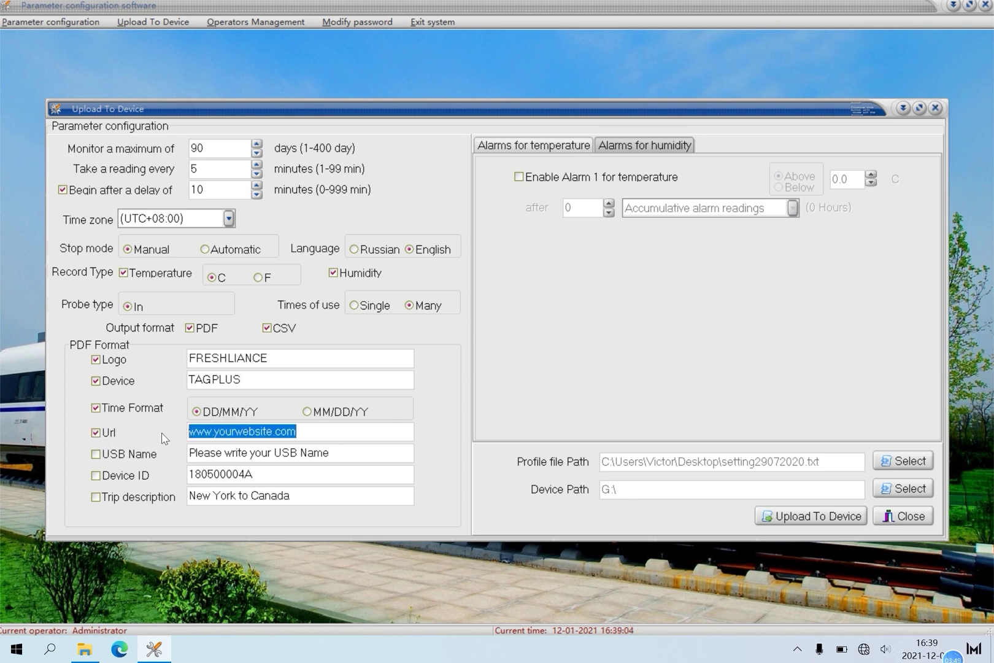
key("BackSpace")
type("w")
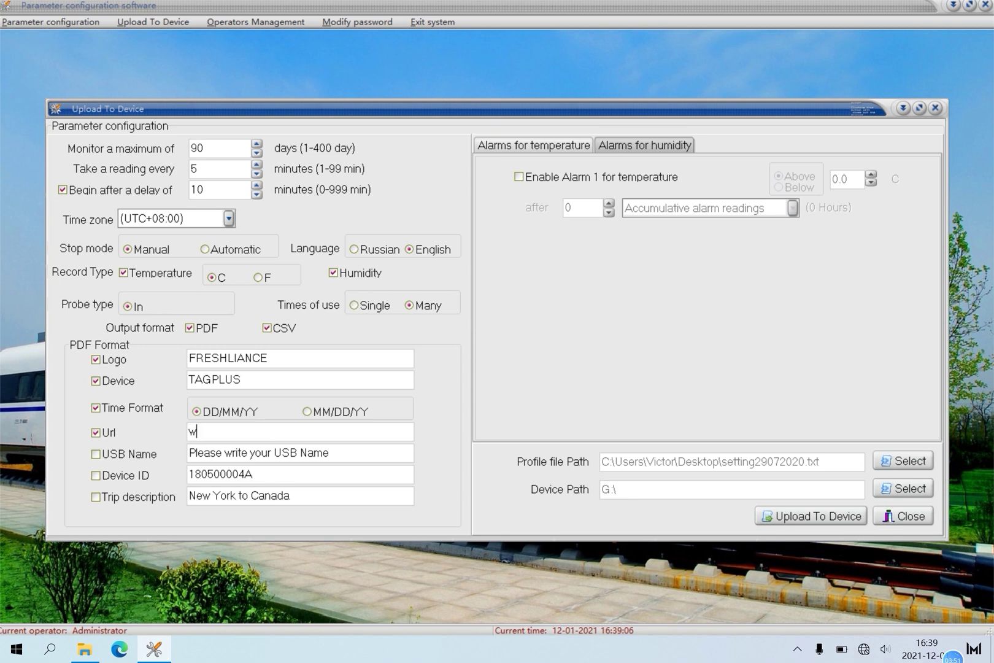
type("ww.freshliance.co")
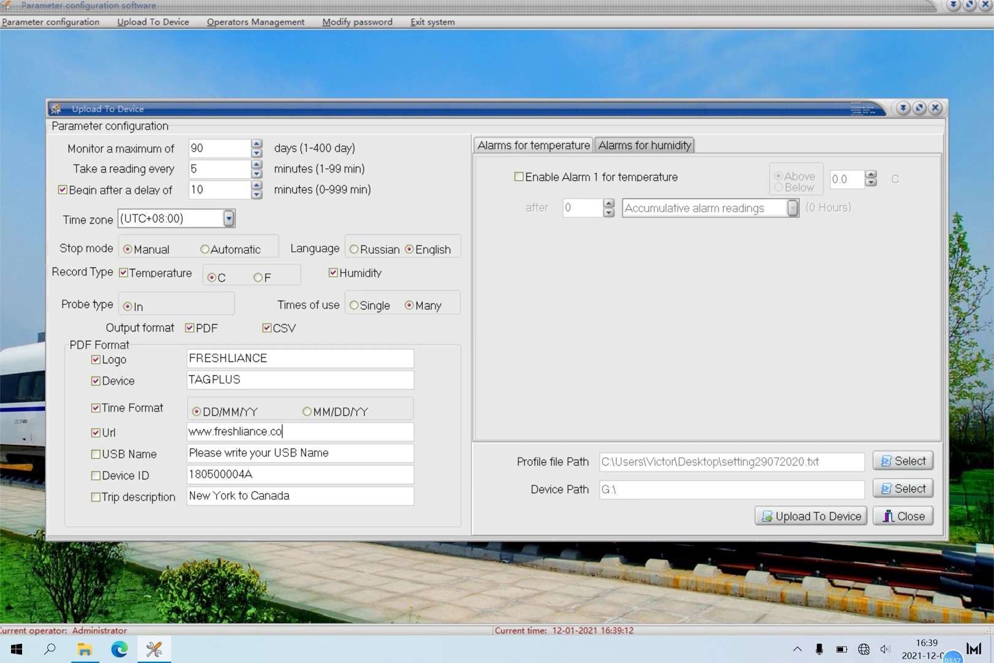
type("m")
Enable the PDF USB Name as FRESHLIANCE and the Trip description as APPLE
left_click(97, 455)
key("Tab")
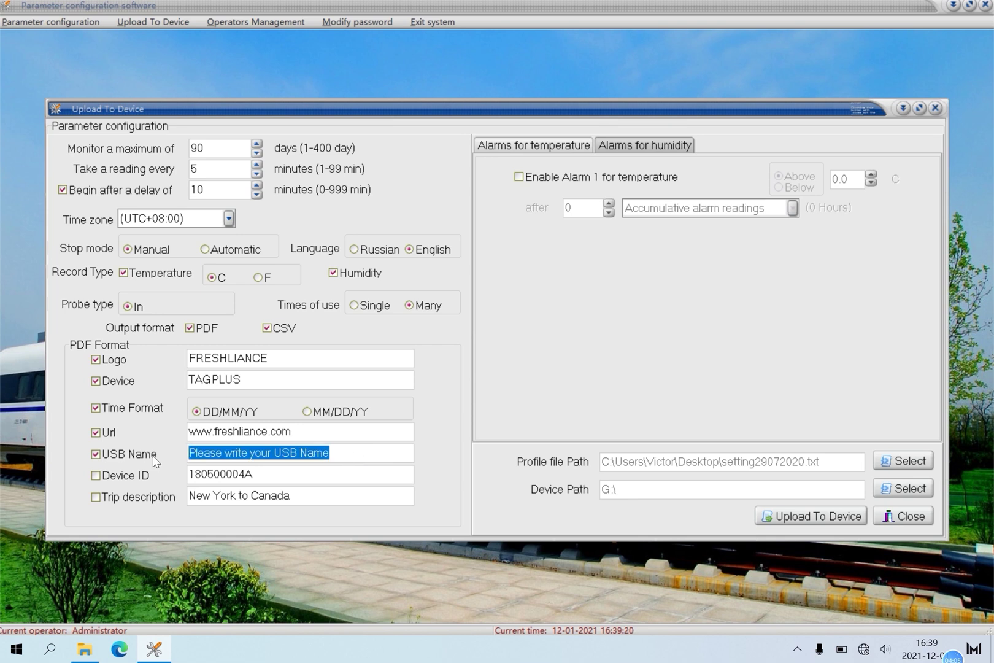
key("BackSpace")
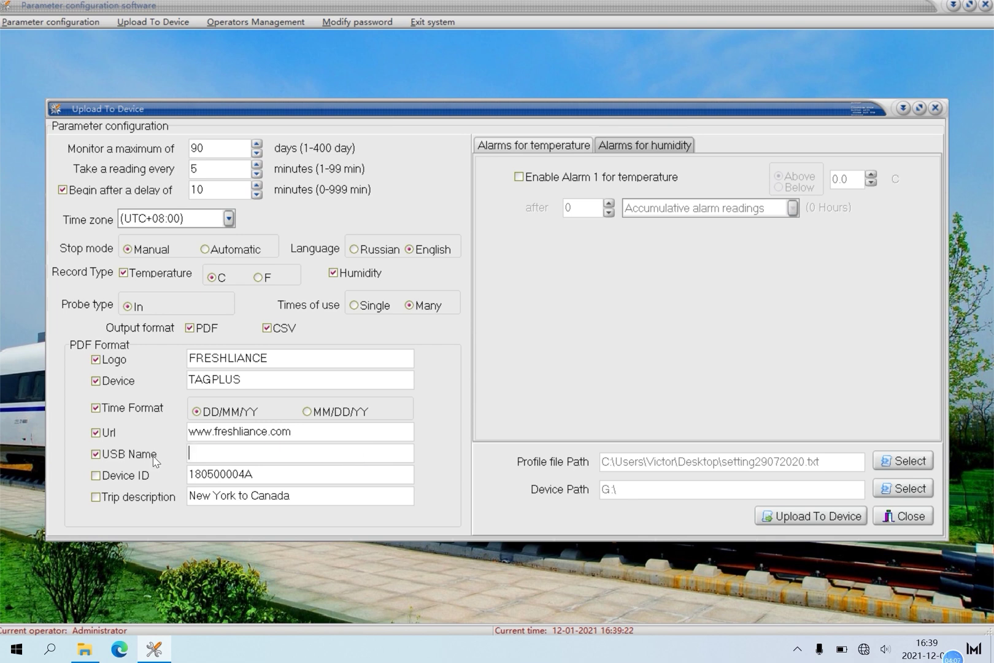
type("FRESHLIANCE")
left_click(98, 498)
left_click_drag(292, 496, 142, 501)
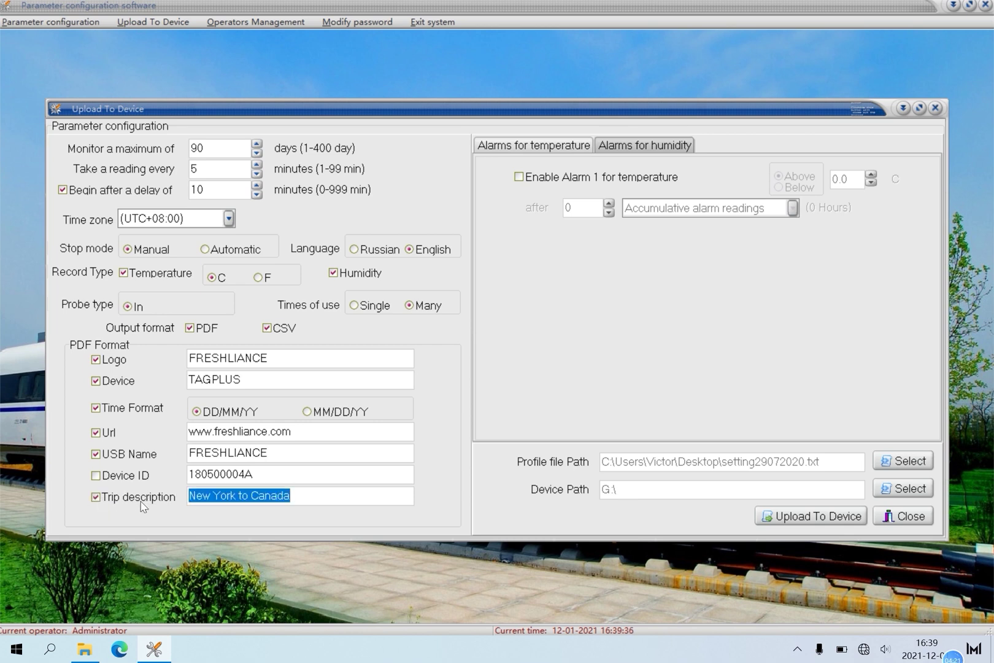
key("BackSpace")
type("A")
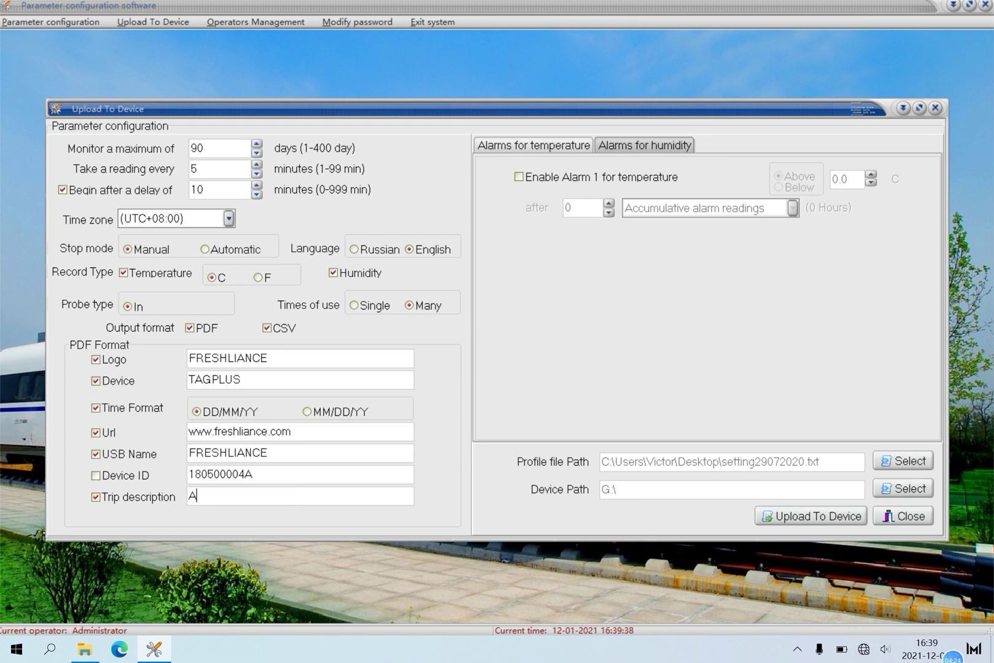
type("PPLE")
Enable Alarm 1 to trigger above 8 °C
left_click(518, 177)
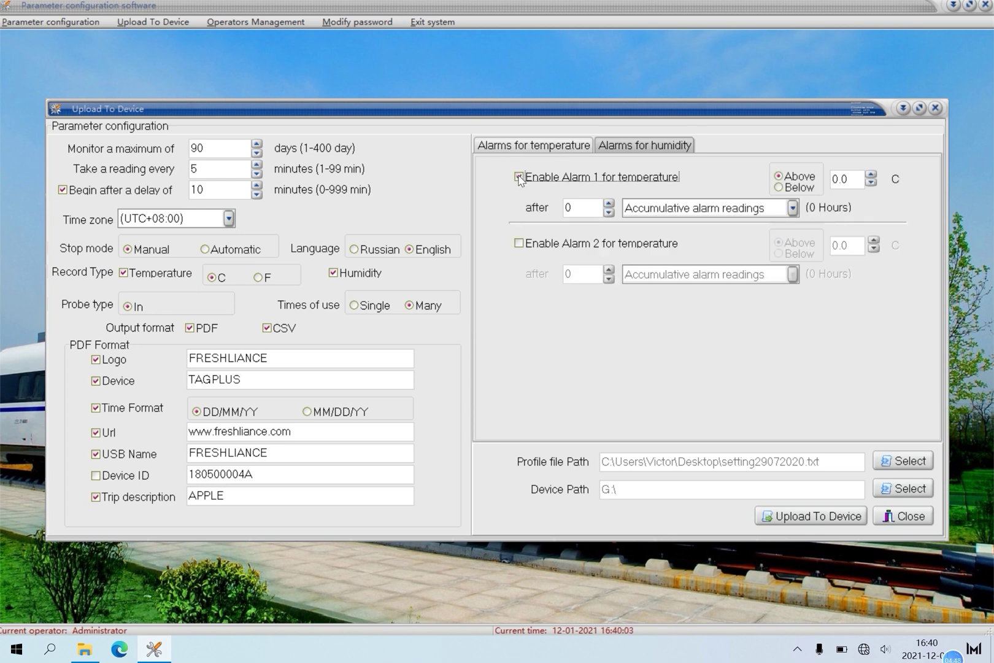
left_click(784, 178)
key("Tab")
key("BackSpace")
type("8")
Enable Alarm 2 to trigger below 2 °C and leave Alarm 3 disabled
left_click(519, 243)
left_click(780, 254)
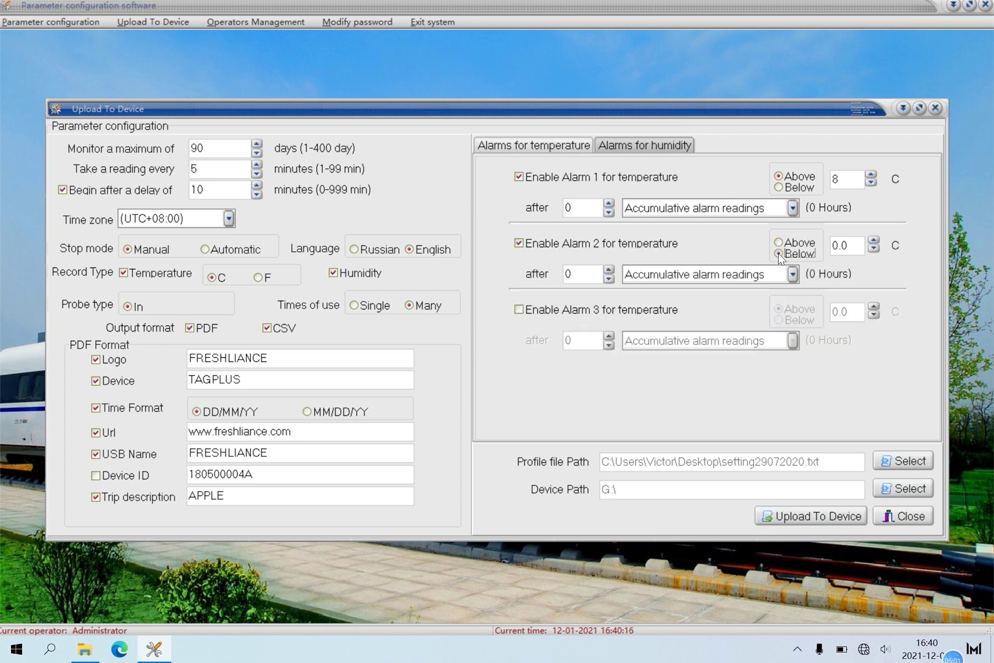
double_click(854, 252)
key("BackSpace")
type("2")
left_click(520, 310)
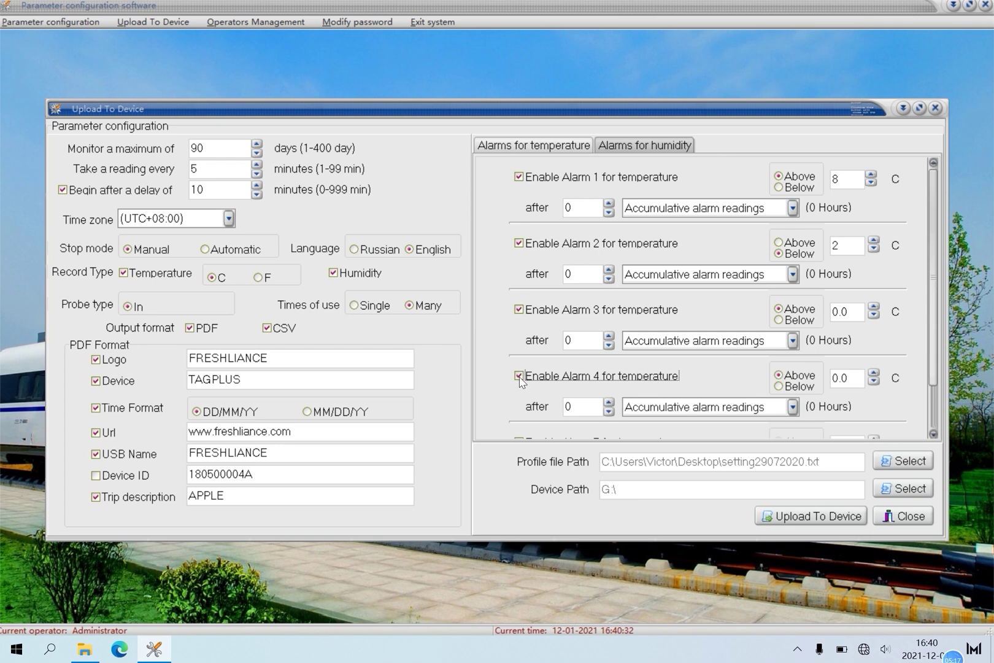
left_click(519, 310)
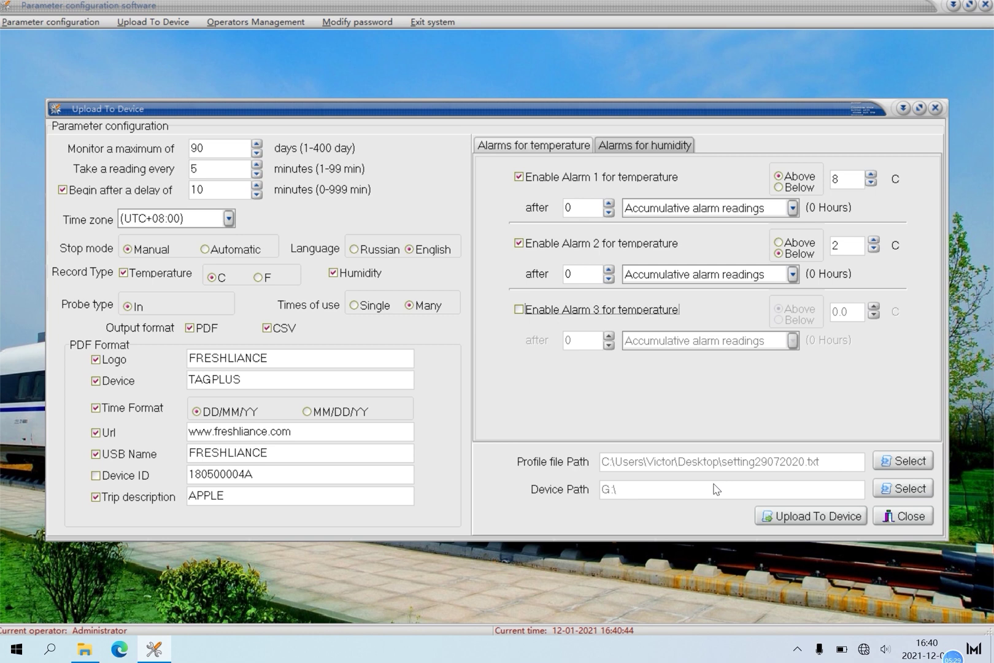
Choose the FRESHLIANCE (G:) drive as the Device Path
left_click(897, 496)
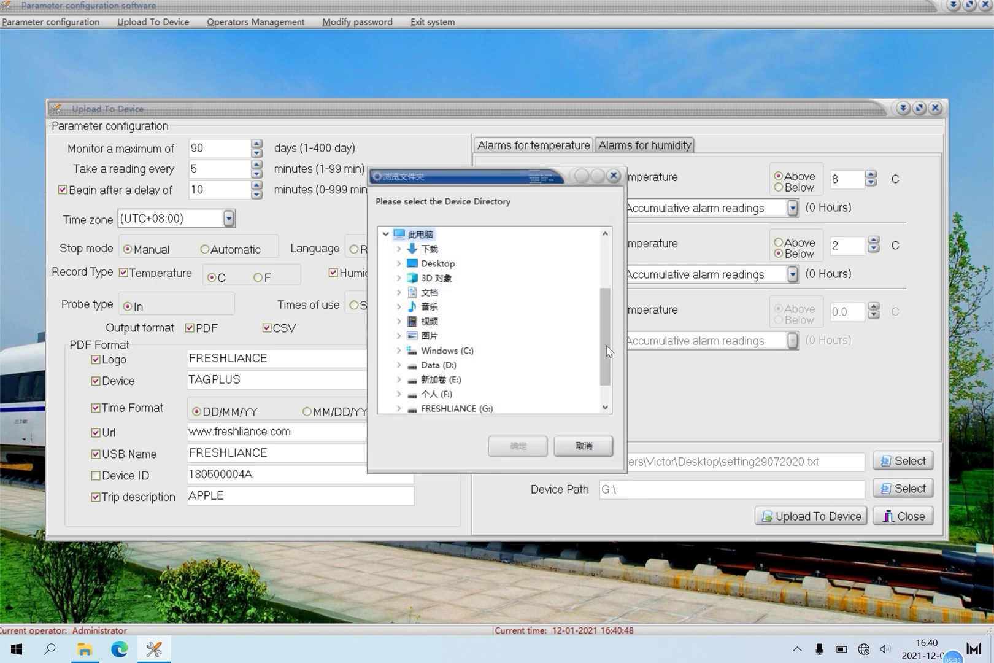
scroll(546, 369, "down", 1)
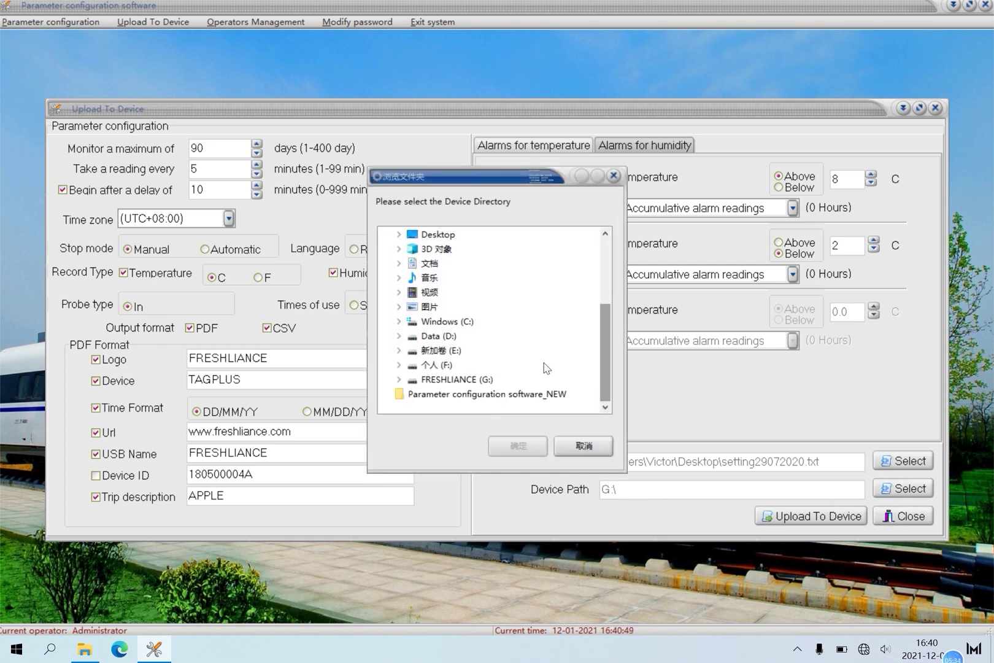
left_click(457, 379)
left_click(519, 447)
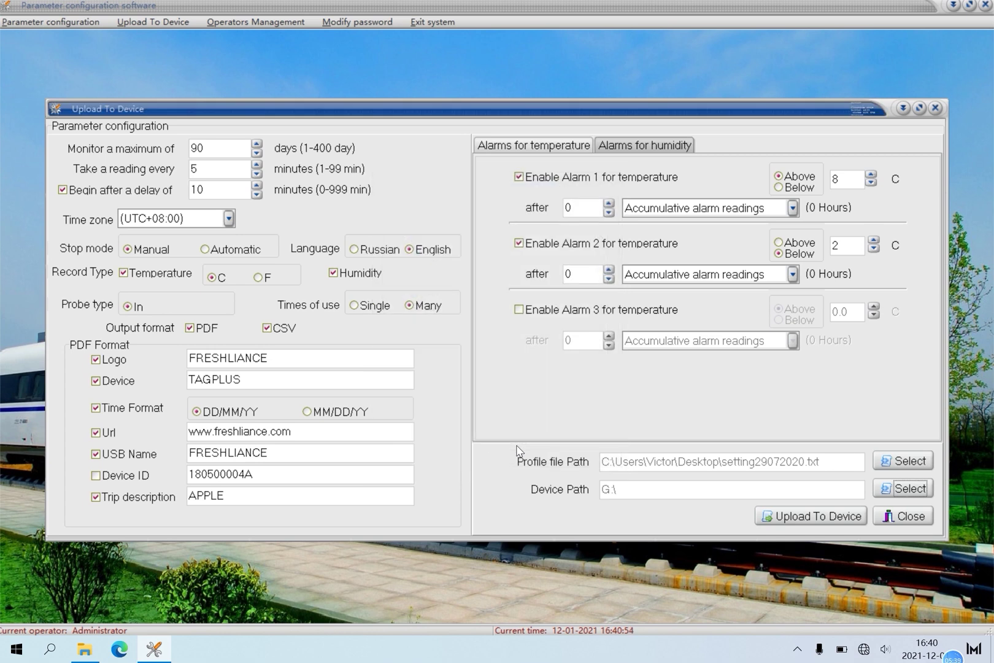
Upload the settings to the logger and dismiss the 'Upload successed!' message
left_click(805, 519)
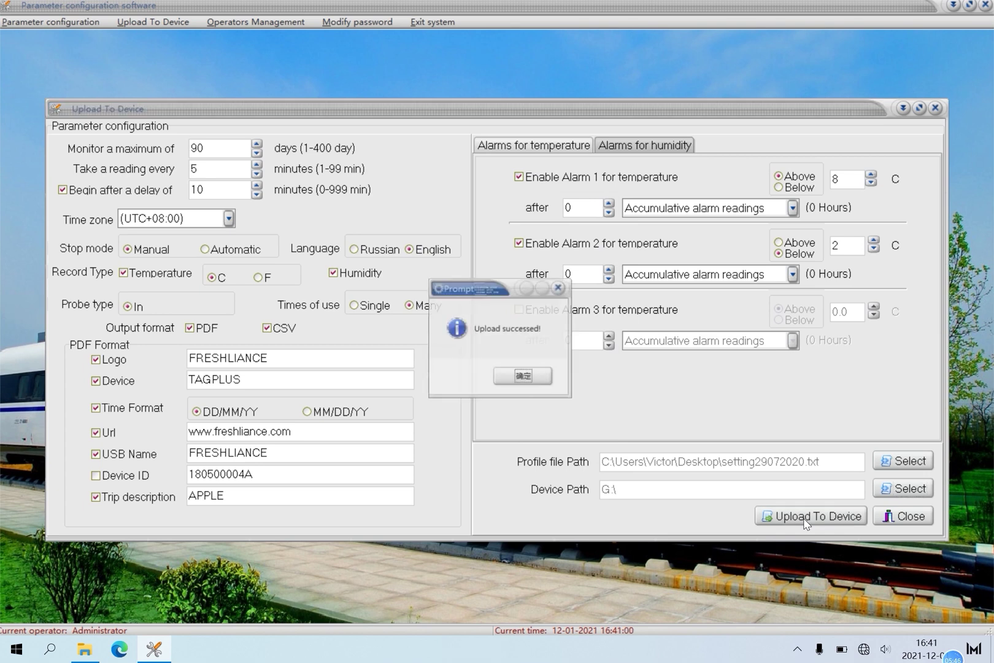
left_click(523, 377)
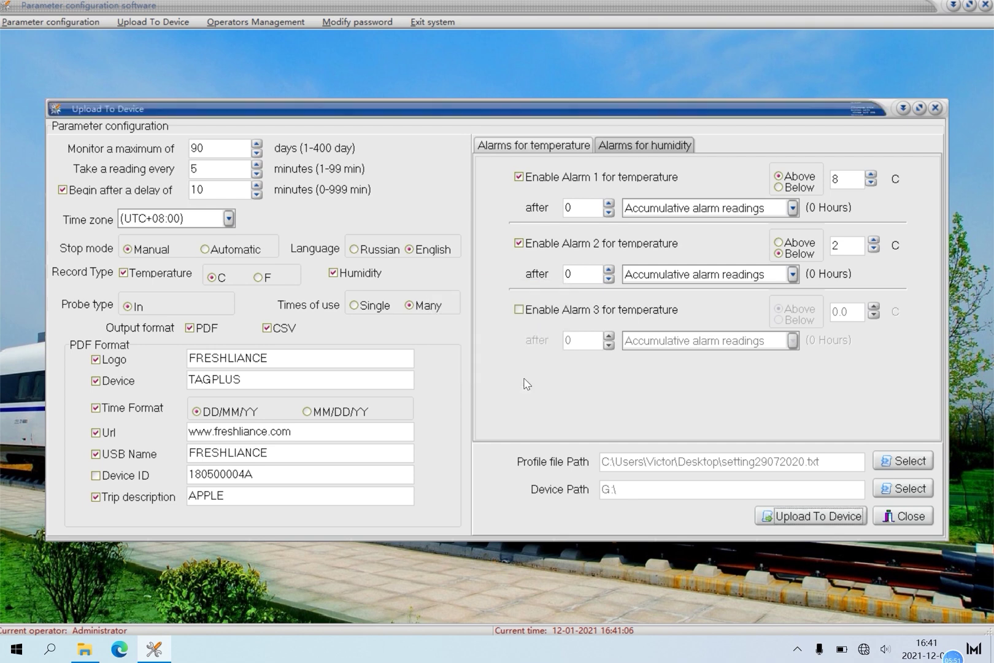